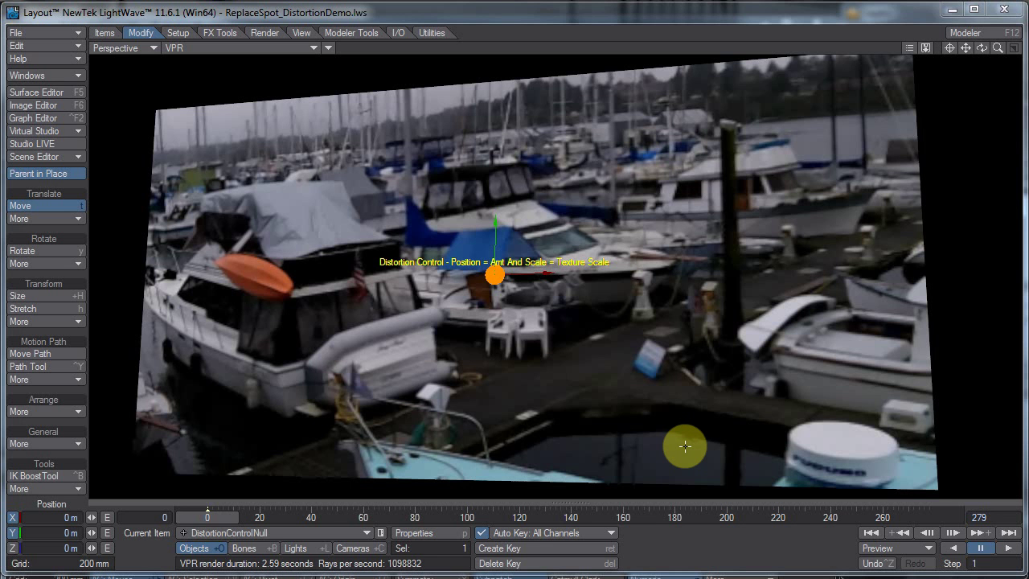
# Pan the viewport to bring the DistortionControlNull and the rippled harbor photo into view
pyautogui.click(965, 48)
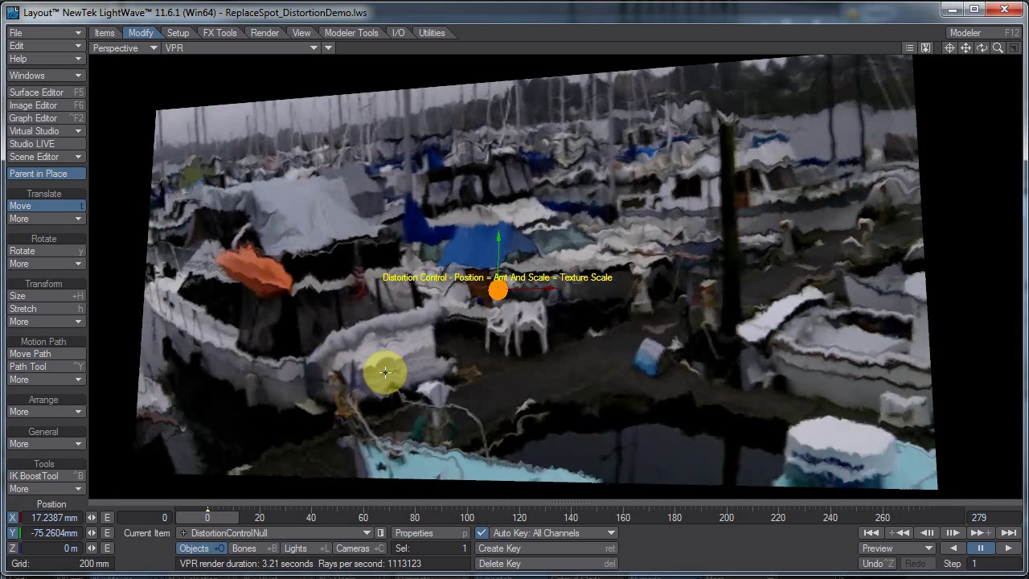
# Scale the distortion null to 4.360, 0.353, 0.770 and move it to X -625.481 mm
pyautogui.hotkey('shift', 'h')
pyautogui.moveTo(478, 356)
pyautogui.mouseDown()
pyautogui.moveTo(552, 287)
pyautogui.moveTo(522, 290)
pyautogui.moveTo(540, 287)
pyautogui.moveTo(478, 362)
pyautogui.mouseUp()
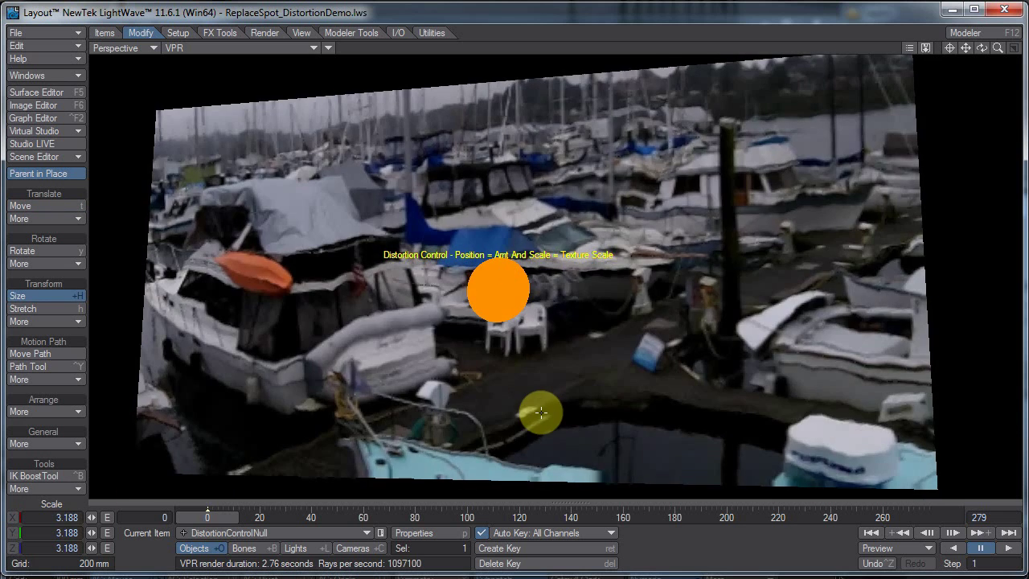
pyautogui.press('t')
pyautogui.moveTo(568, 379); pyautogui.dragTo(543, 371)
pyautogui.moveTo(476, 224); pyautogui.dragTo(508, 273, button='right')
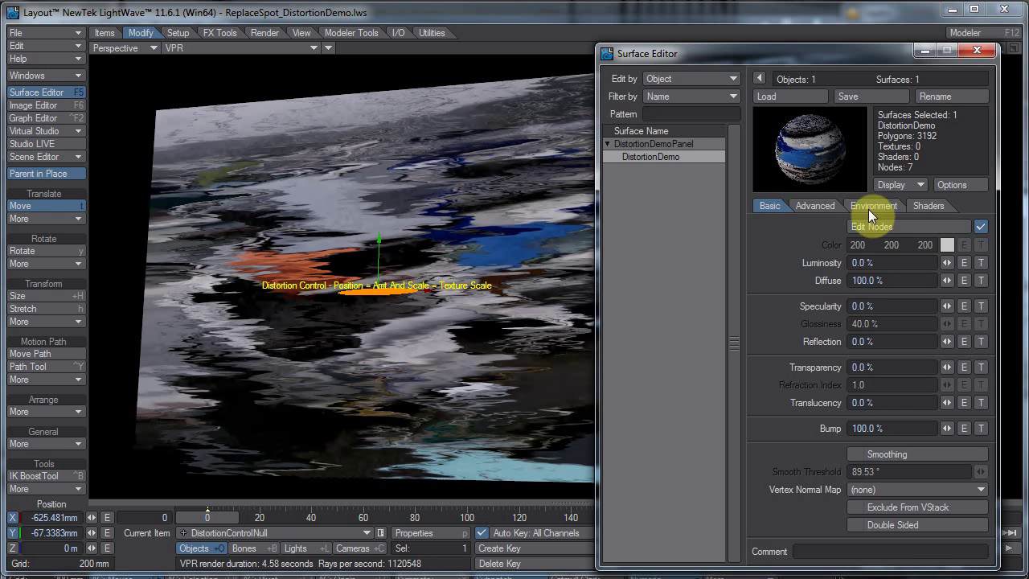
# Open the DistortionDemo node network and move the Node Editor window aside to show the graph
pyautogui.click(884, 230)
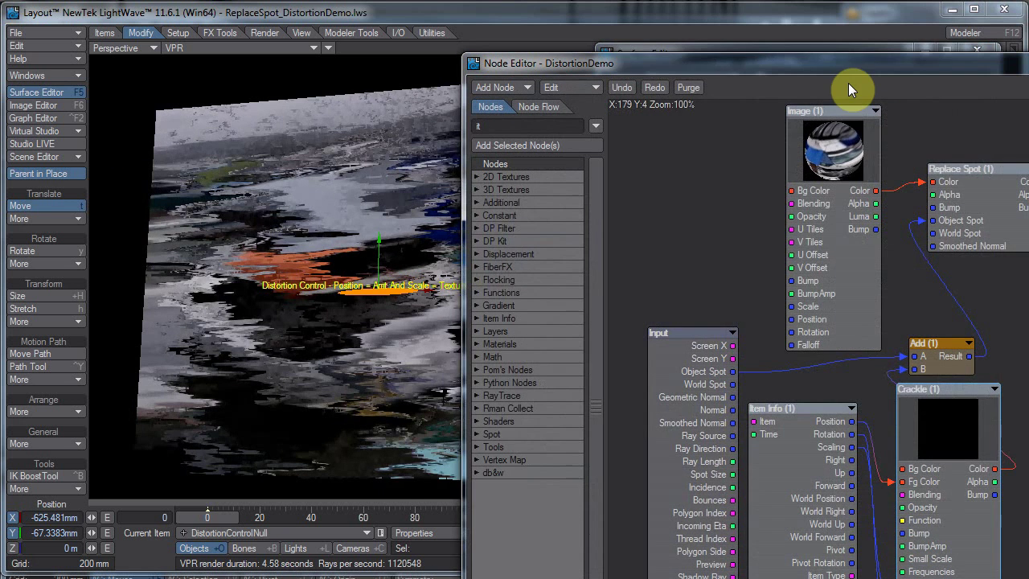
pyautogui.moveTo(846, 68); pyautogui.dragTo(626, 40)
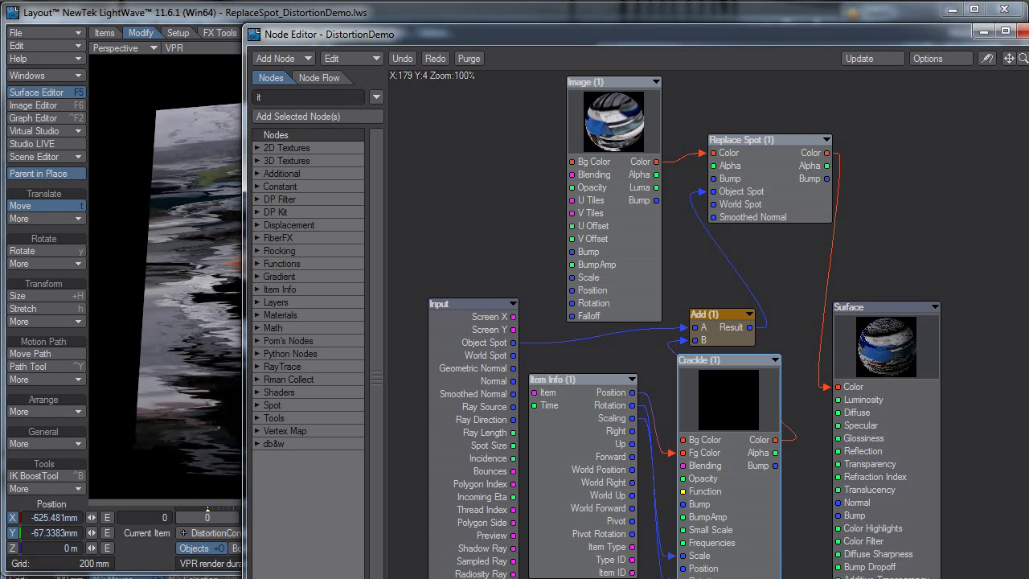
pyautogui.click(695, 34)
pyautogui.moveTo(659, 32); pyautogui.dragTo(573, 10)
# Rearrange the Surface, Replace Spot, Image and Add nodes into a cleaner layout
pyautogui.moveTo(808, 285); pyautogui.dragTo(843, 222)
pyautogui.moveTo(653, 134); pyautogui.dragTo(674, 140)
pyautogui.moveTo(528, 134); pyautogui.dragTo(527, 113)
pyautogui.moveTo(739, 173); pyautogui.dragTo(736, 174)
pyautogui.moveTo(851, 224); pyautogui.dragTo(865, 193)
pyautogui.moveTo(615, 308); pyautogui.dragTo(601, 293)
pyautogui.moveTo(537, 264); pyautogui.dragTo(483, 222)
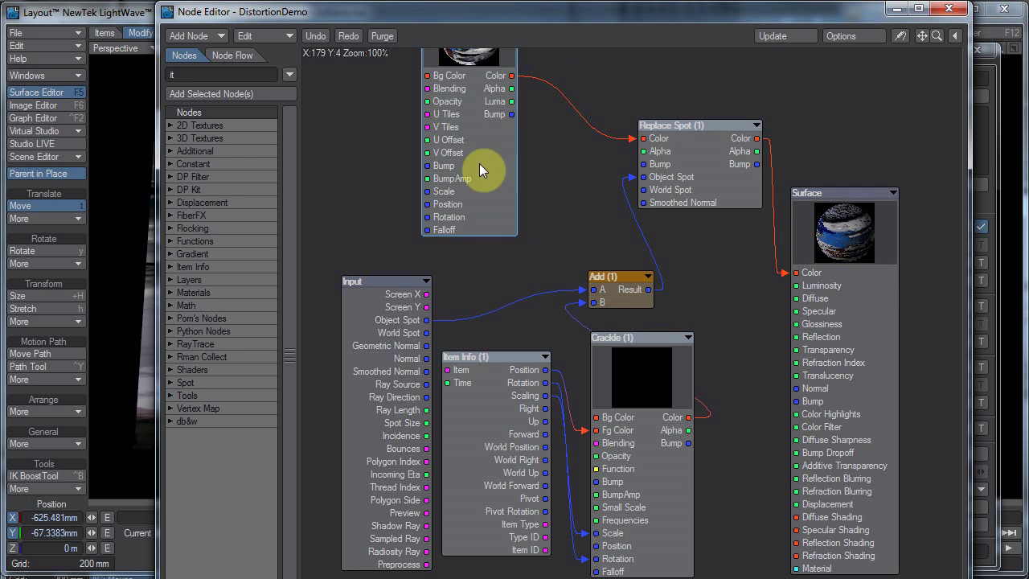
# Link Add Result to Image Scale and Replace Spot Object Spot, and Item Info Position to Image Position
pyautogui.click(475, 14)
pyautogui.moveTo(546, 23); pyautogui.dragTo(701, 73)
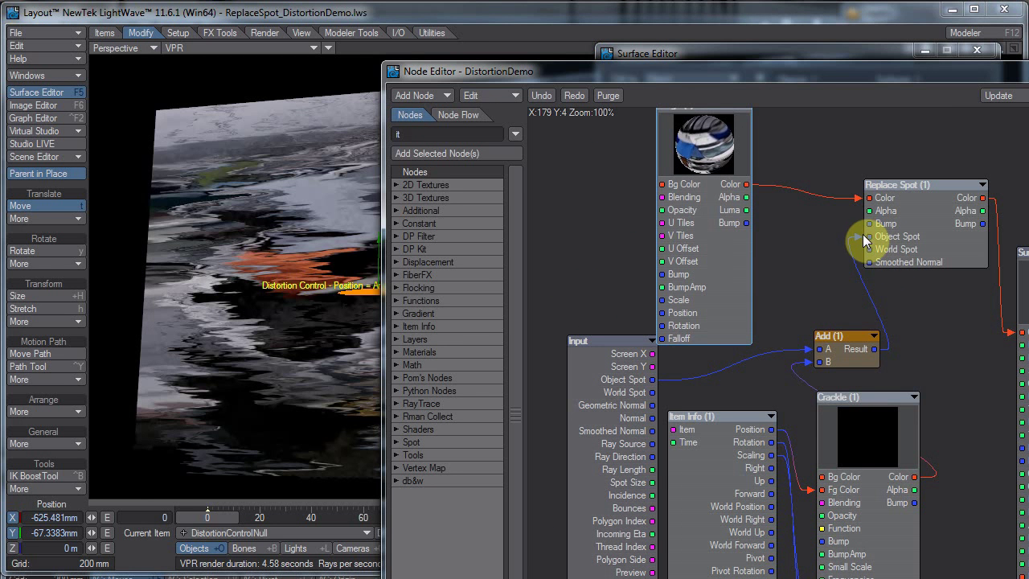
pyautogui.moveTo(862, 232); pyautogui.dragTo(707, 314)
pyautogui.moveTo(640, 314); pyautogui.dragTo(909, 236)
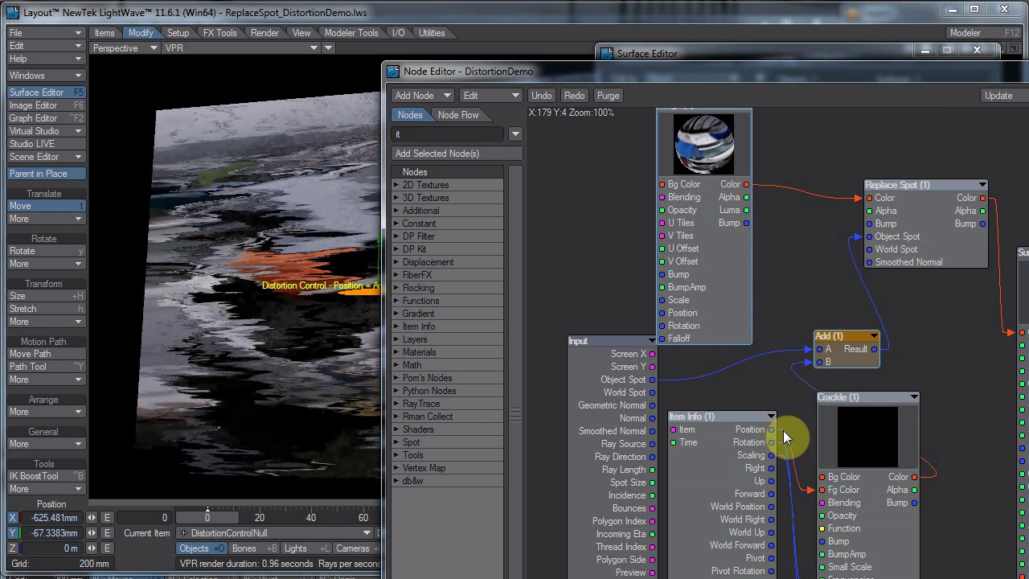
pyautogui.moveTo(771, 429); pyautogui.dragTo(655, 314)
# Remove the Image Position link and rearrange the Image, Replace Spot and Add nodes
pyautogui.moveTo(718, 159); pyautogui.dragTo(748, 176)
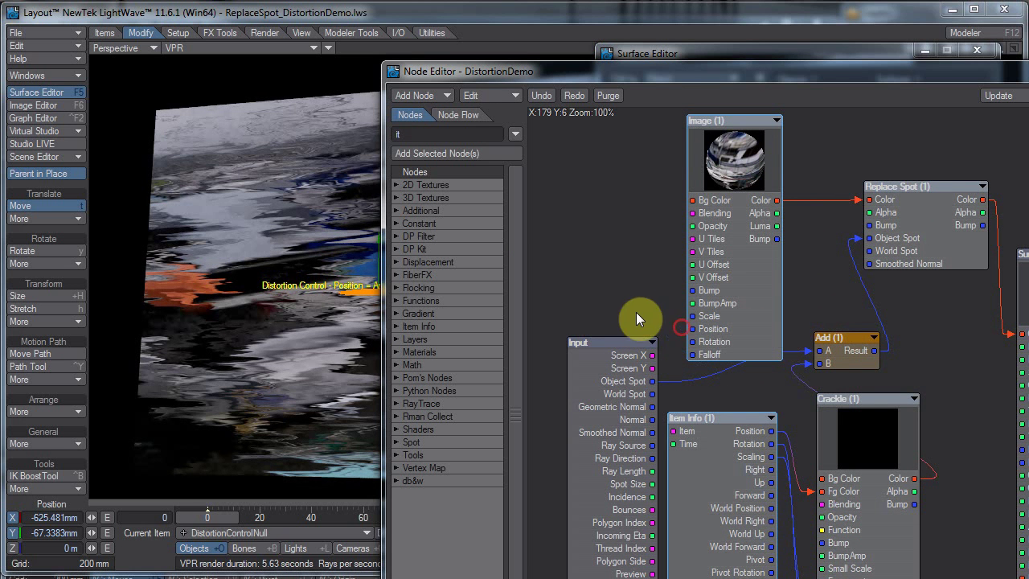
pyautogui.moveTo(686, 328); pyautogui.dragTo(639, 309)
pyautogui.moveTo(768, 247); pyautogui.dragTo(711, 227)
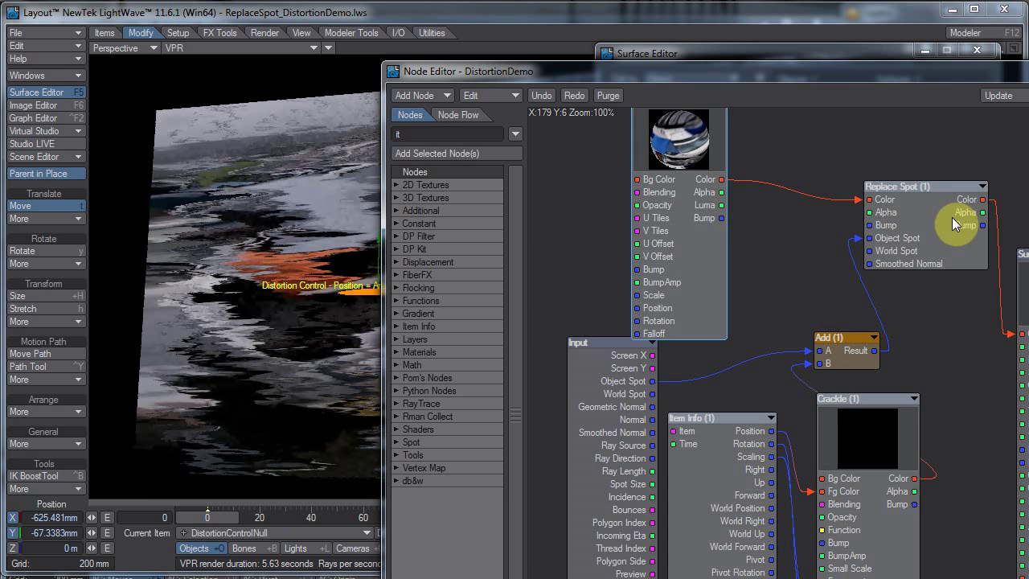
pyautogui.moveTo(941, 189); pyautogui.dragTo(905, 197)
pyautogui.moveTo(828, 337); pyautogui.dragTo(820, 327)
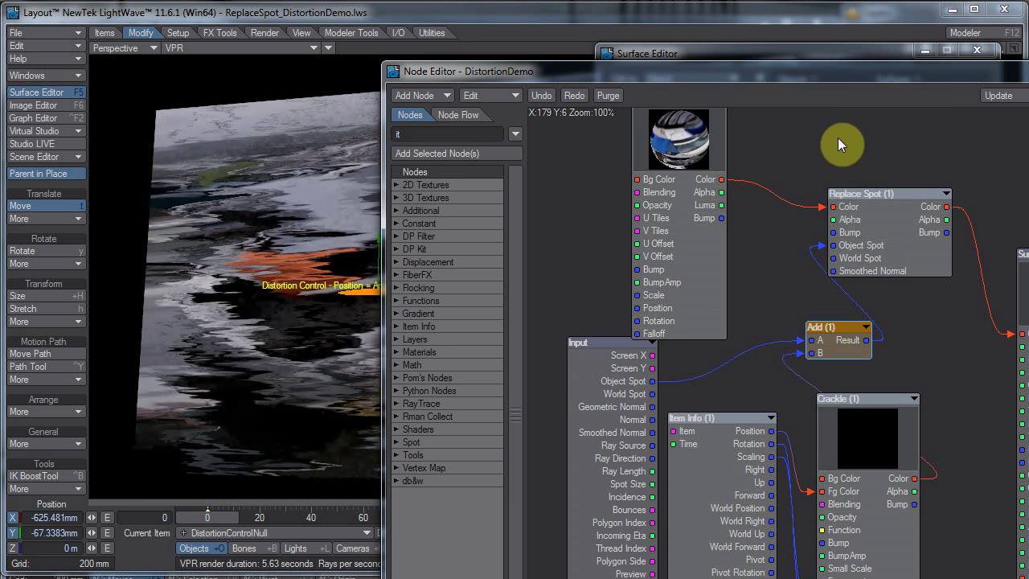
pyautogui.moveTo(765, 82); pyautogui.dragTo(757, 74)
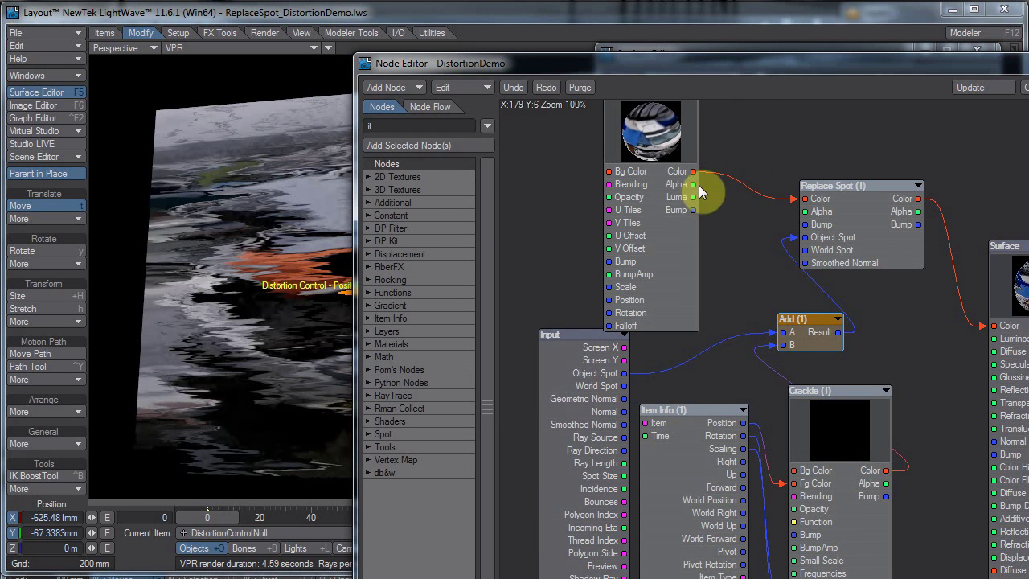
pyautogui.click(691, 219)
pyautogui.moveTo(691, 220); pyautogui.dragTo(721, 219)
pyautogui.moveTo(808, 318); pyautogui.dragTo(799, 319)
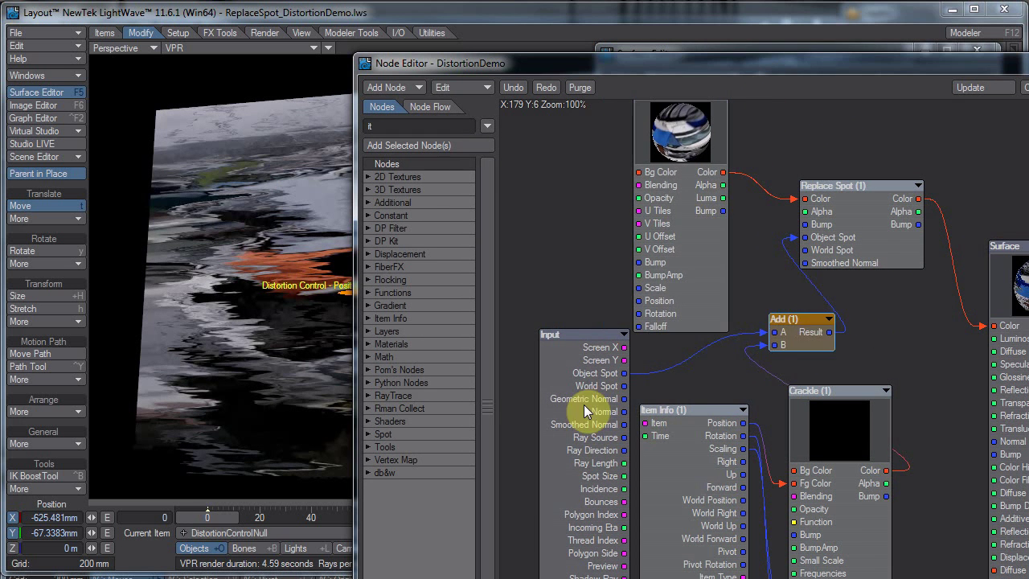
# Connect Input's Object Spot straight into Replace Spot, bypassing the Add node
pyautogui.moveTo(589, 411); pyautogui.dragTo(569, 401)
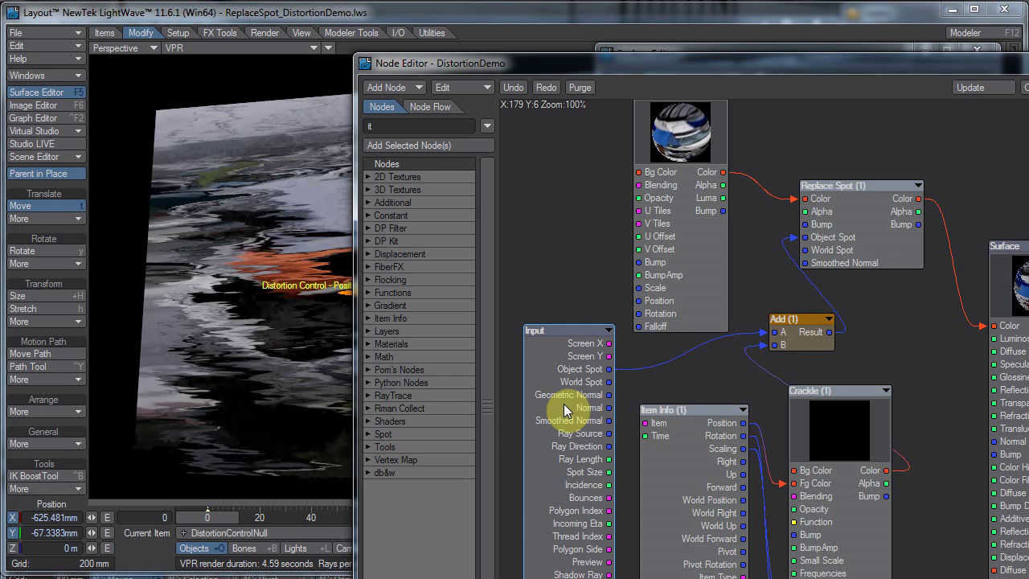
pyautogui.moveTo(581, 429); pyautogui.dragTo(566, 395)
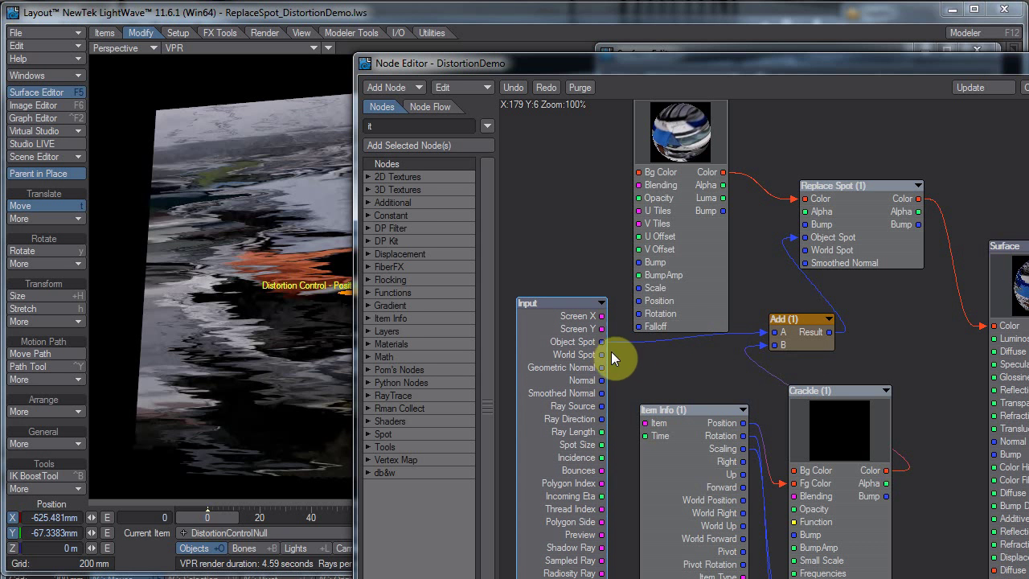
pyautogui.moveTo(604, 342); pyautogui.dragTo(840, 240)
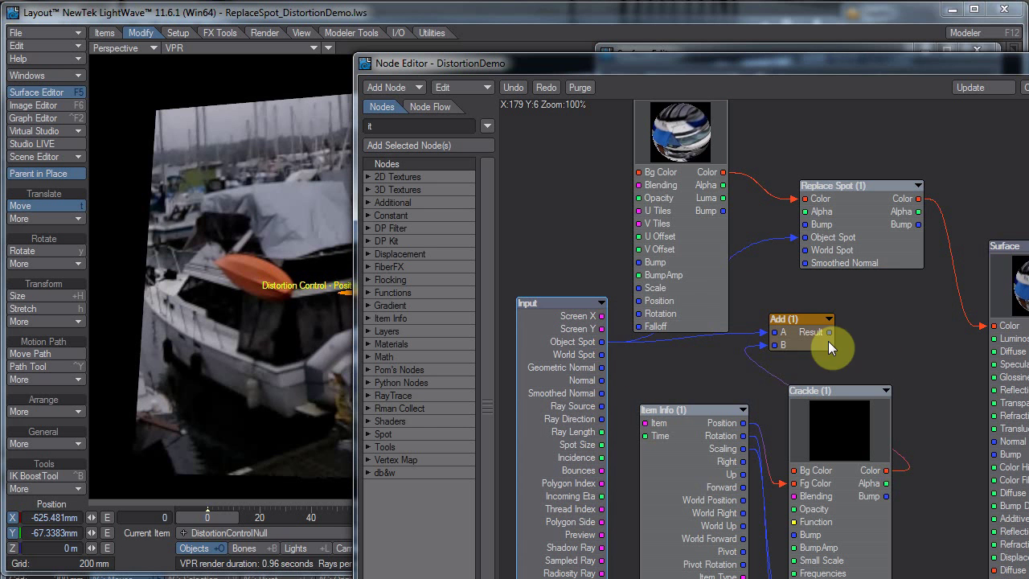
# Reposition the Add, Crackle and Item Info nodes and shift the node window up-right
pyautogui.moveTo(819, 339); pyautogui.dragTo(793, 237)
pyautogui.moveTo(840, 432); pyautogui.dragTo(876, 405)
pyautogui.moveTo(662, 406); pyautogui.dragTo(640, 359)
pyautogui.moveTo(819, 392); pyautogui.dragTo(802, 367)
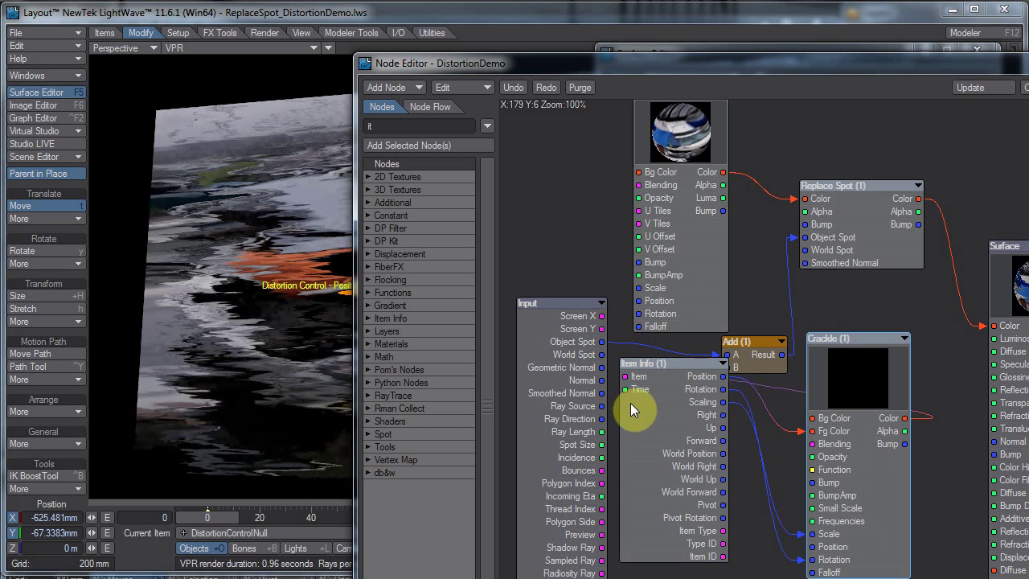
pyautogui.moveTo(625, 404); pyautogui.dragTo(638, 431)
pyautogui.moveTo(708, 70); pyautogui.dragTo(851, 41)
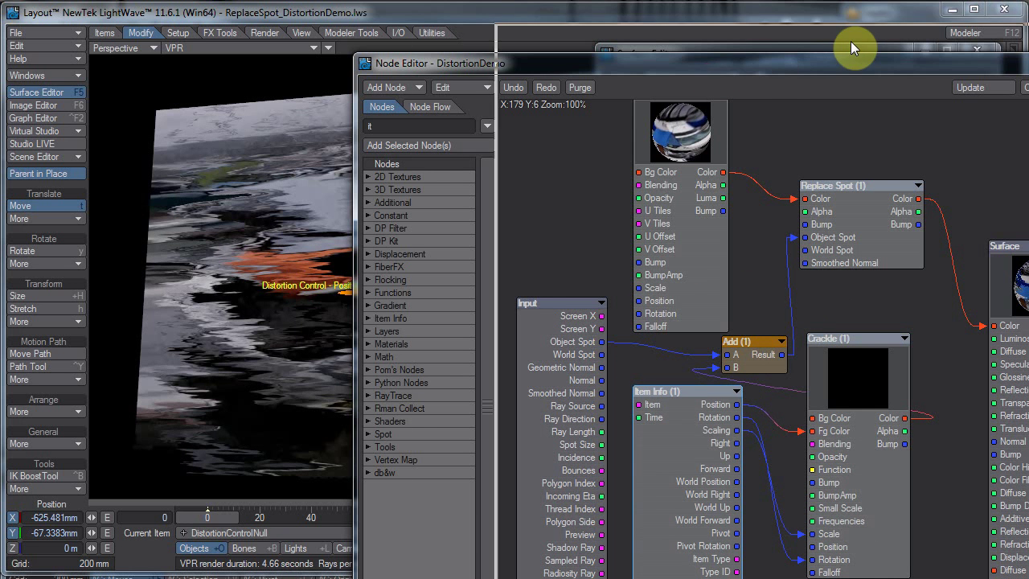
# Open the Item Info node's settings, move the panel, then close it again
pyautogui.doubleClick(795, 389)
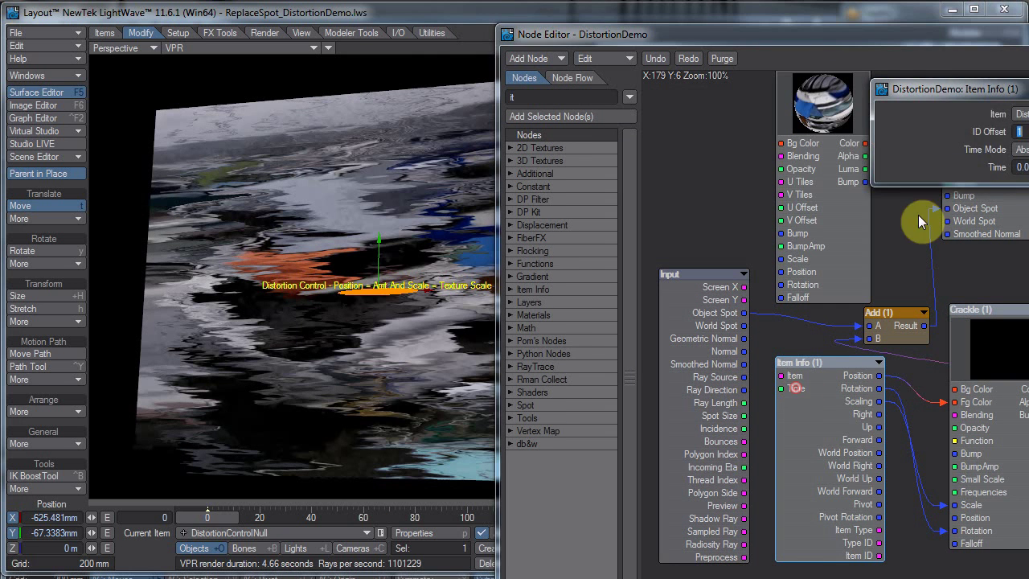
pyautogui.moveTo(946, 92); pyautogui.dragTo(758, 134)
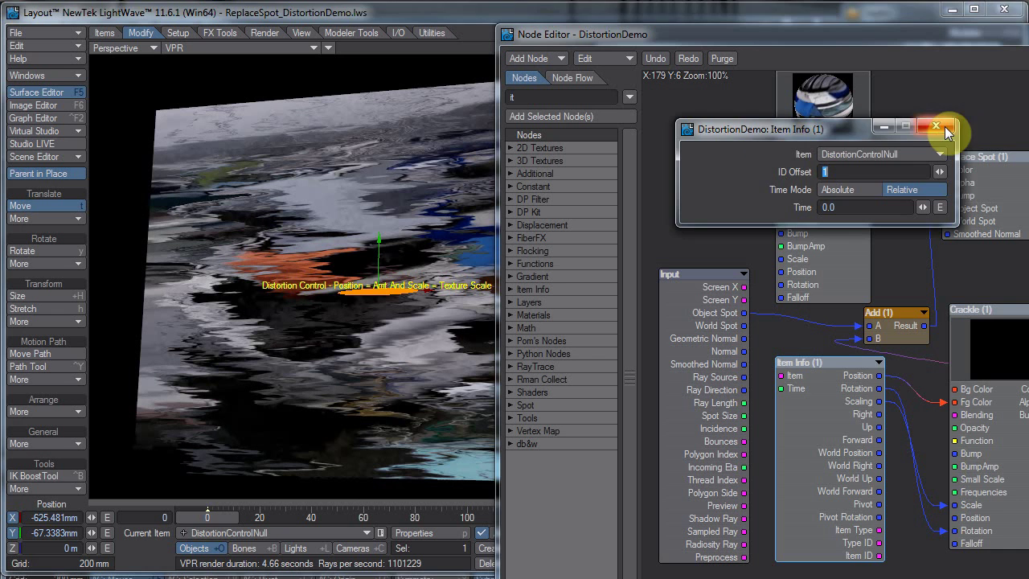
pyautogui.click(936, 126)
# Move Item Info and Crackle lower so Crackle sits below a slightly raised Add node
pyautogui.moveTo(853, 422); pyautogui.dragTo(824, 425)
pyautogui.moveTo(955, 397); pyautogui.dragTo(937, 374)
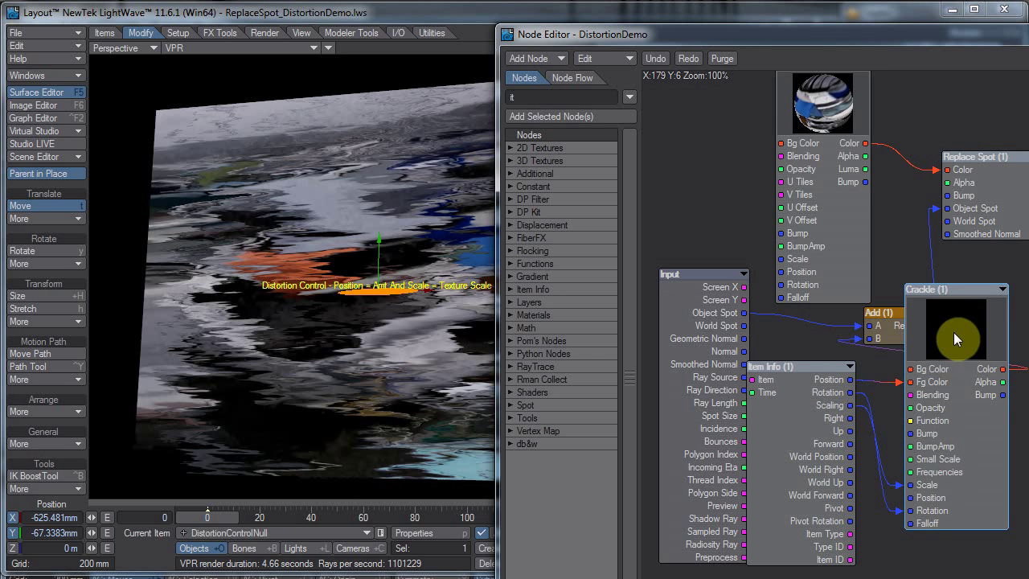
pyautogui.moveTo(823, 420); pyautogui.dragTo(821, 448)
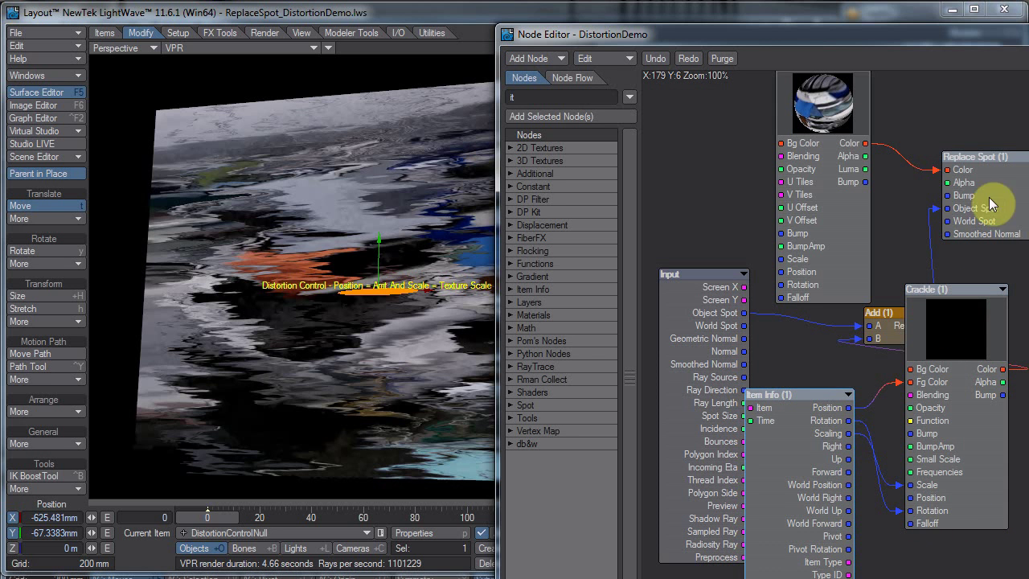
pyautogui.moveTo(972, 296); pyautogui.dragTo(965, 358)
pyautogui.moveTo(897, 313); pyautogui.dragTo(898, 284)
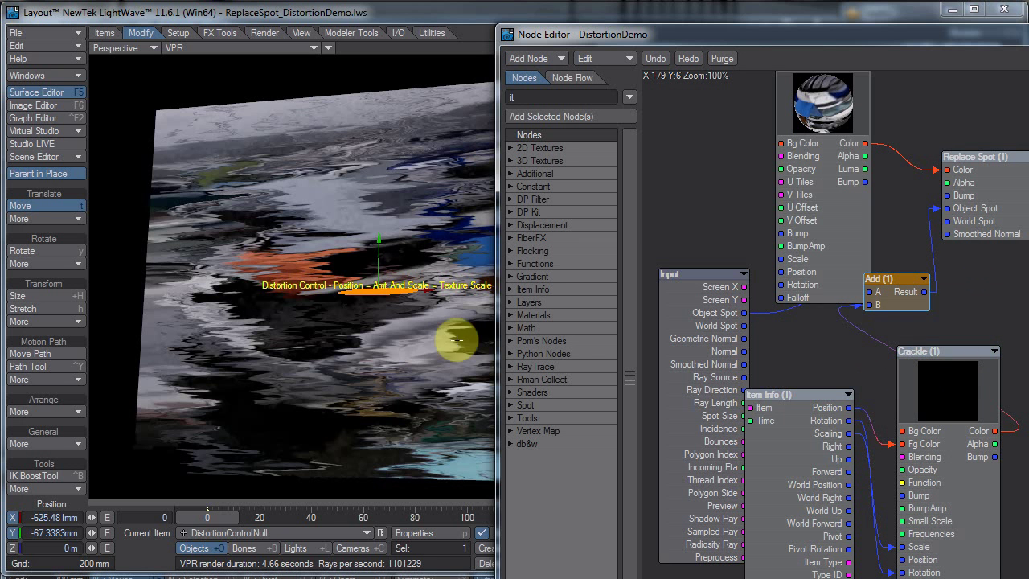
# Set the Crackle texture's Falloff Y to 400%
pyautogui.doubleClick(917, 402)
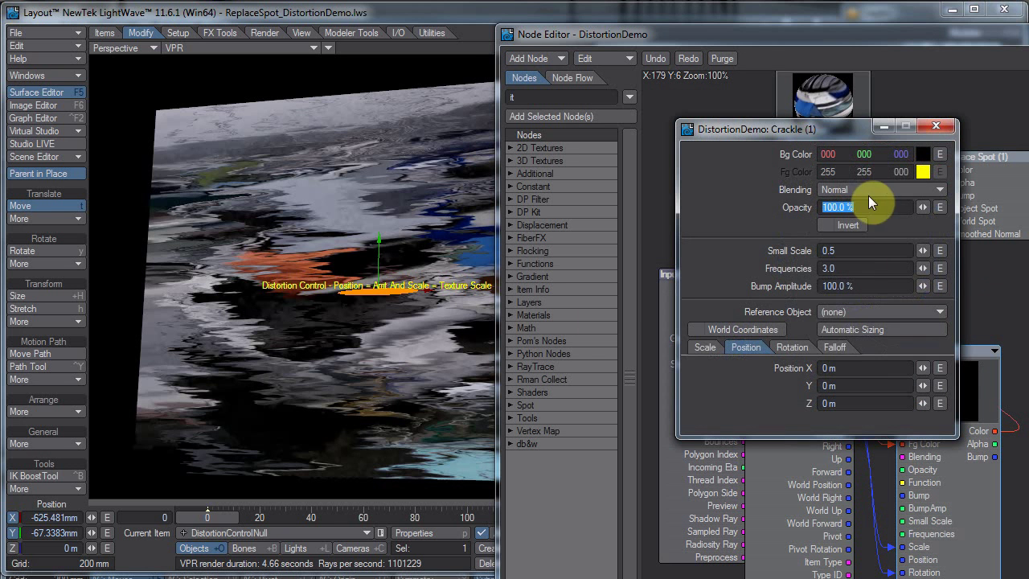
pyautogui.click(836, 349)
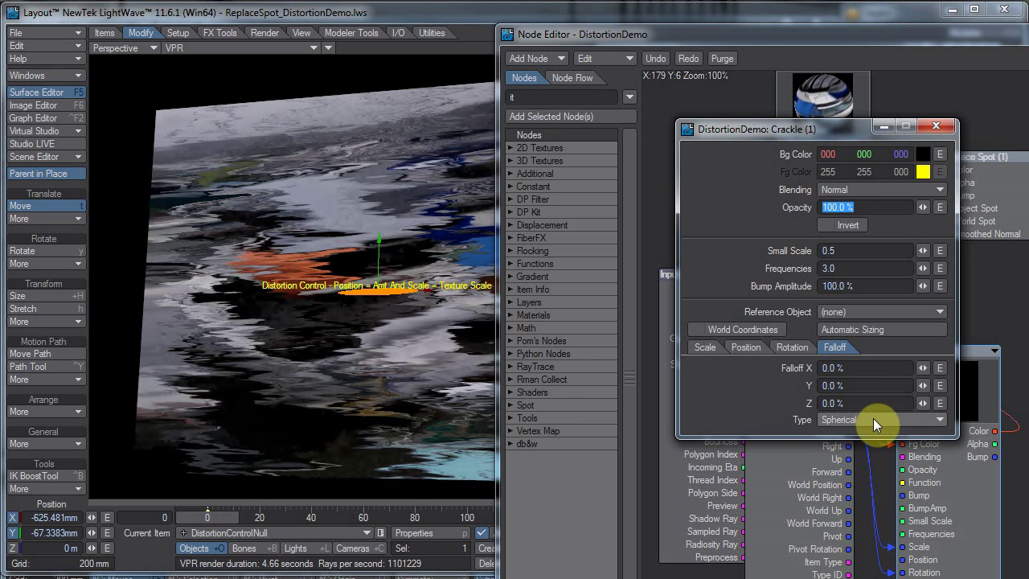
pyautogui.click(853, 385)
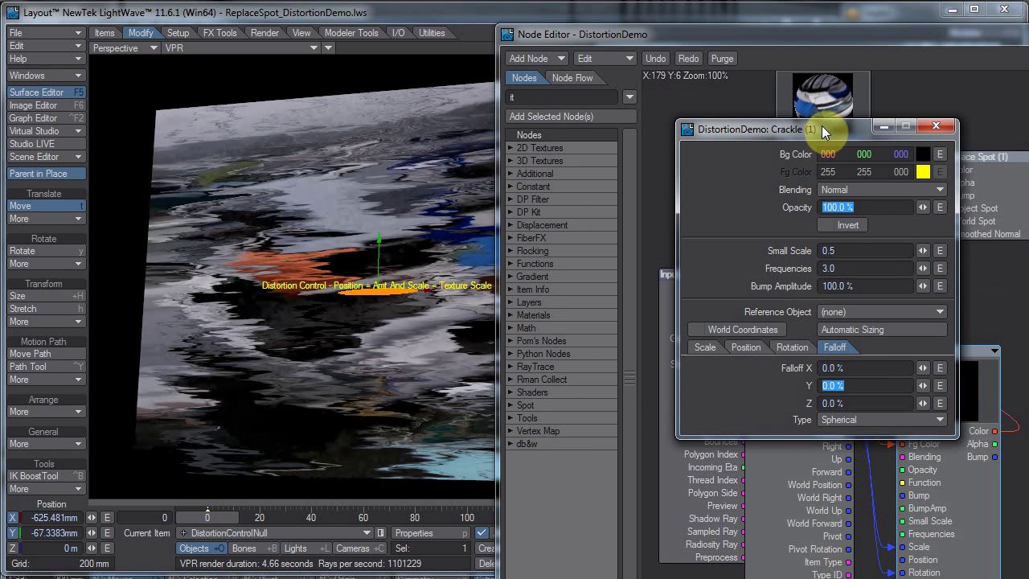
pyautogui.write('400')
pyautogui.press('Tab')
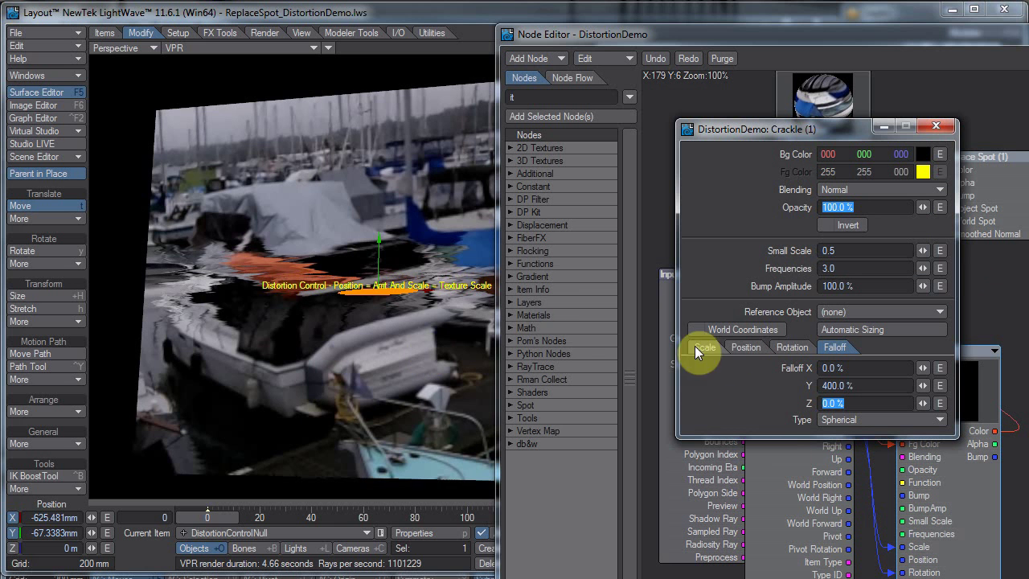
# Set the Crackle texture's Position Y to 800 mm, then flip it to -800 mm
pyautogui.click(726, 351)
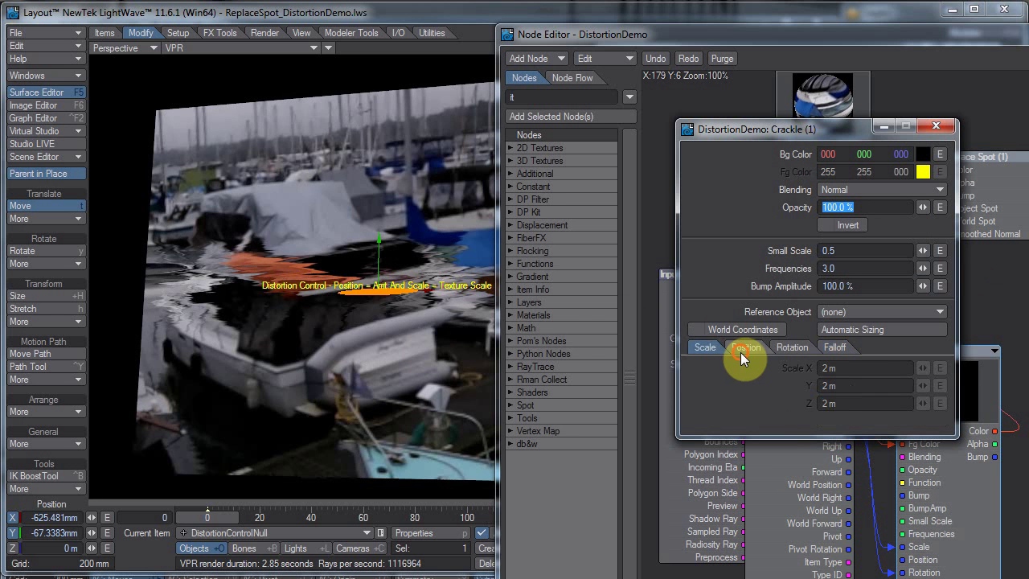
pyautogui.click(836, 385)
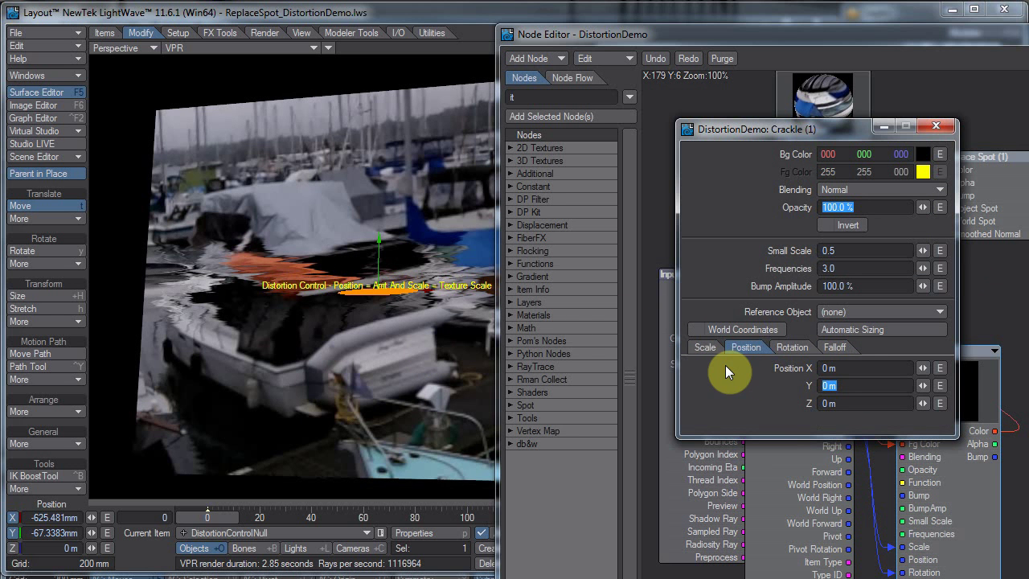
pyautogui.write('800mm')
pyautogui.press('Tab')
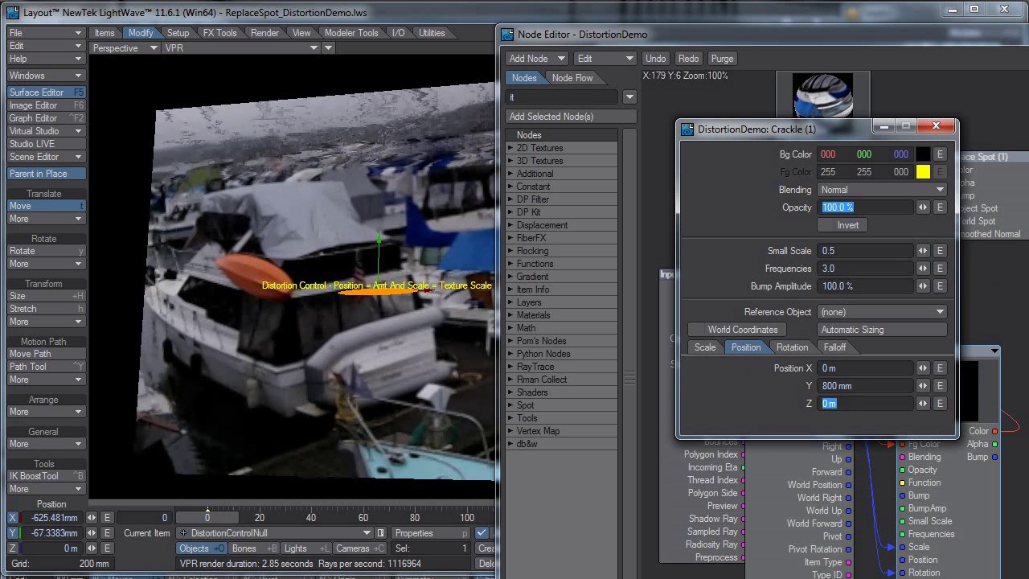
pyautogui.click(822, 389)
pyautogui.write('-')
pyautogui.press('Tab')
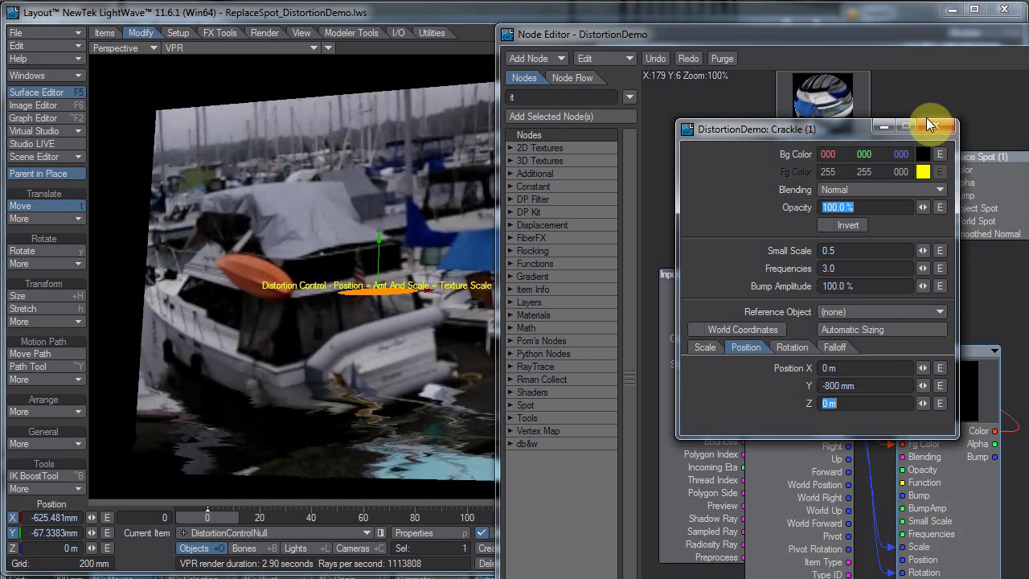
# Close the Crackle settings, slide the null left to X -698.064 mm, and redisplay the full graph
pyautogui.click(933, 127)
pyautogui.moveTo(786, 29); pyautogui.dragTo(871, 63)
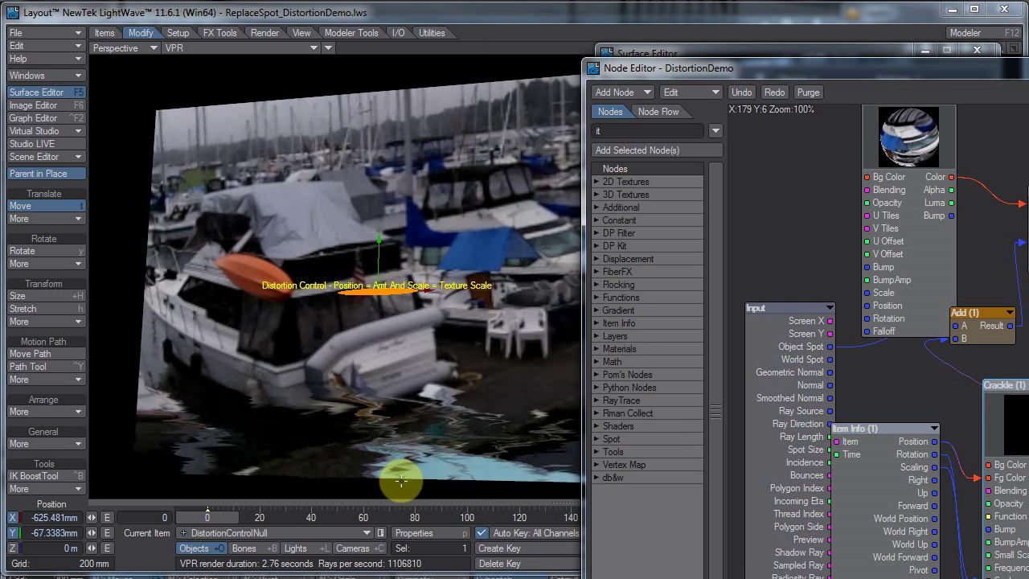
pyautogui.moveTo(409, 294); pyautogui.dragTo(481, 288)
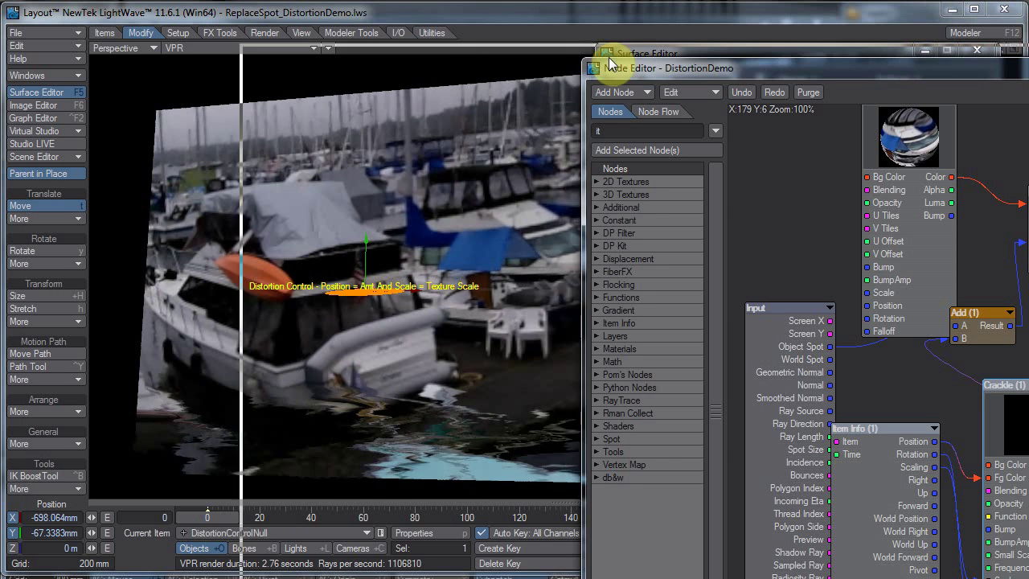
pyautogui.doubleClick(612, 65)
pyautogui.moveTo(716, 83); pyautogui.dragTo(639, 43)
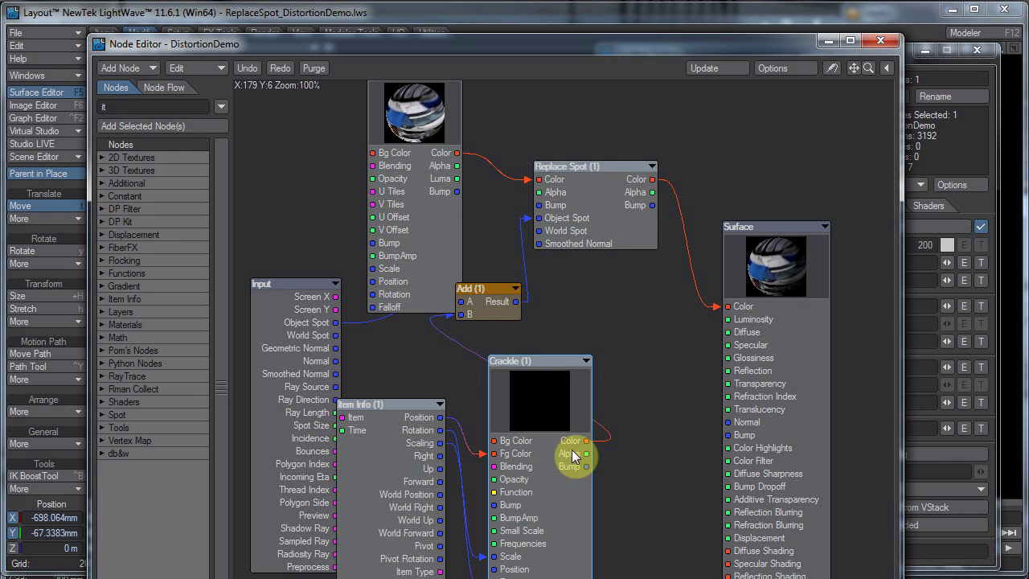
# Make the Node Editor taller so the note about the distortion texture shows at the bottom
pyautogui.moveTo(522, 571); pyautogui.dragTo(534, 559)
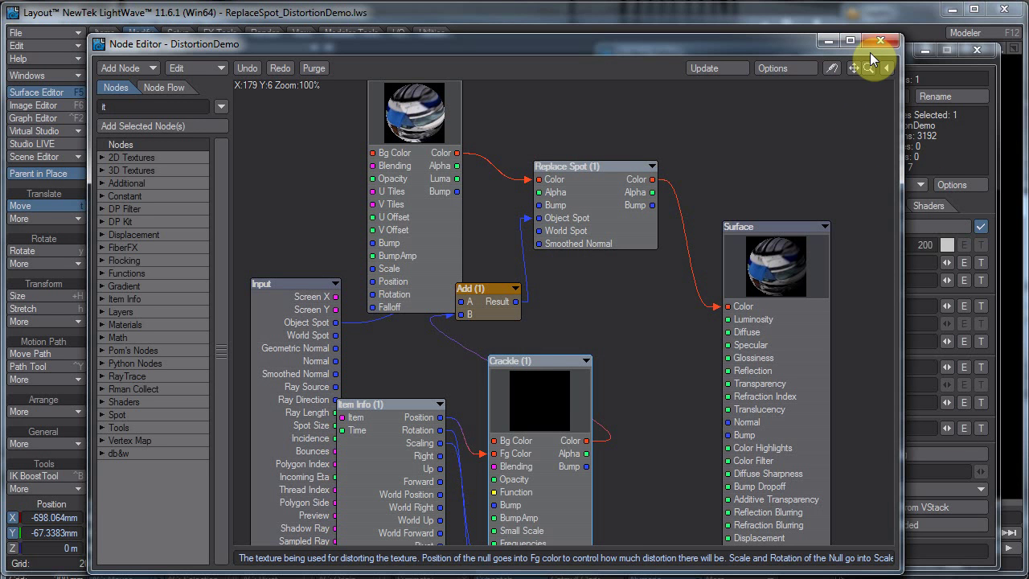
# Minimize the Node Editor to reveal the Surface Editor and distorted marina preview
pyautogui.click(828, 41)
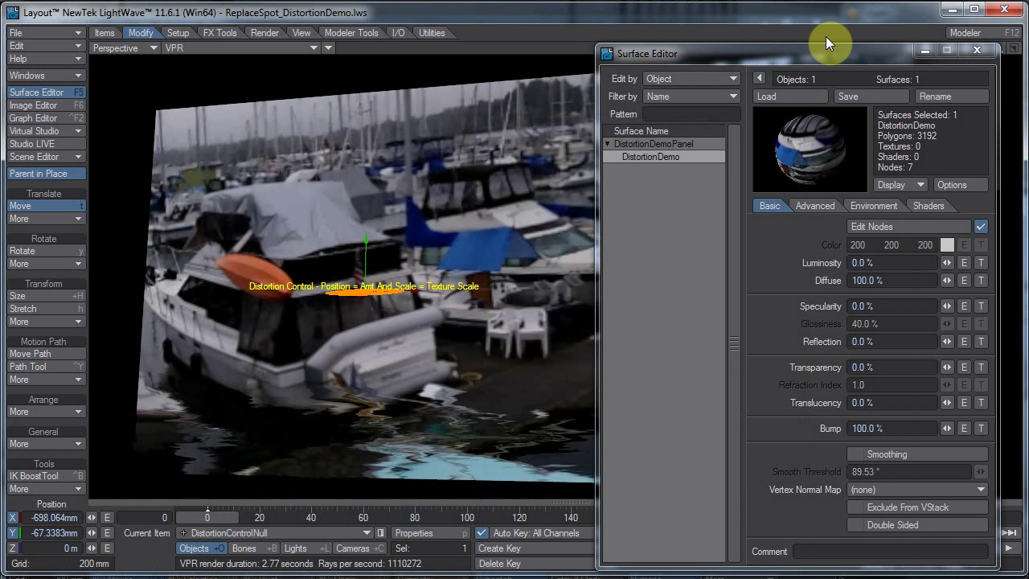